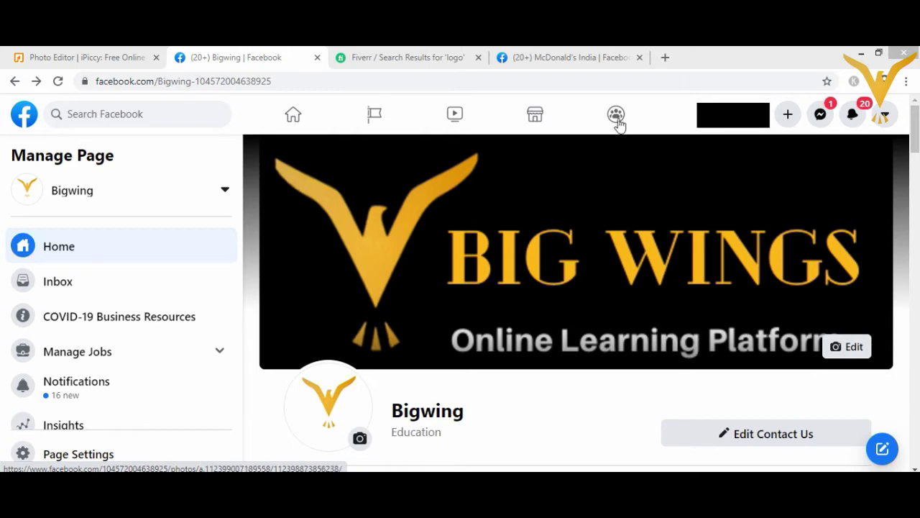
Step: Review McDonald's India's website, email and opening hours for reference, then return to the Bigwing page
click(584, 59)
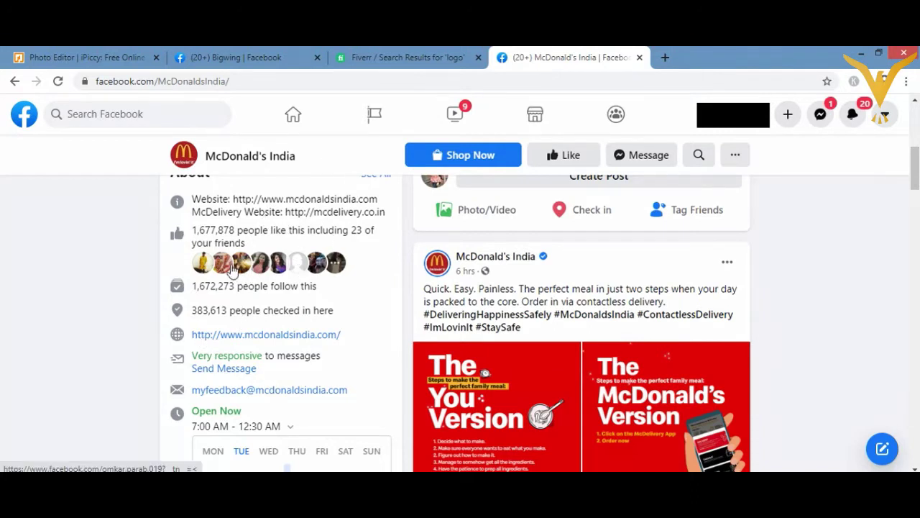
mouse_move(232, 269)
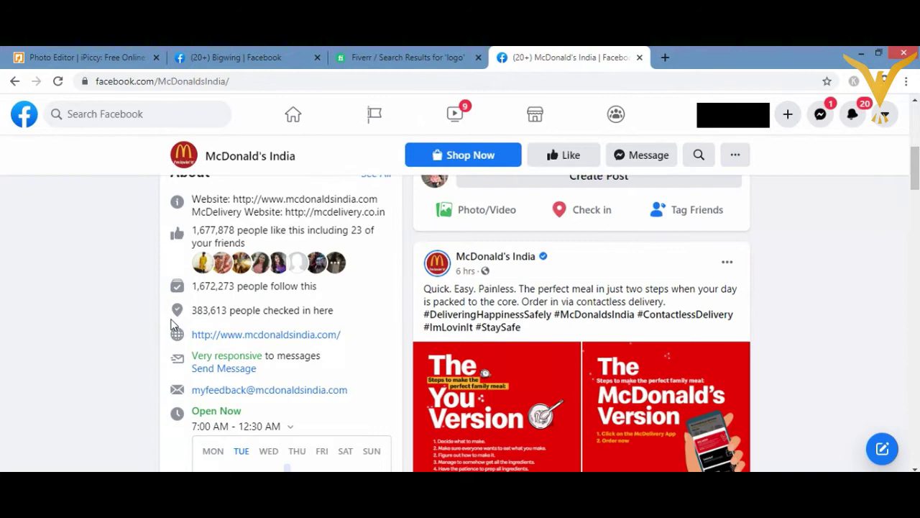
click(255, 58)
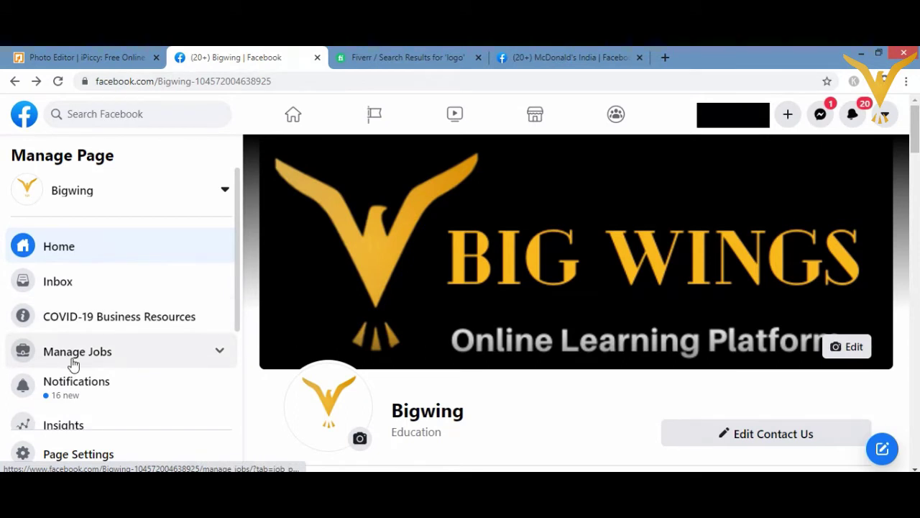
Step: Show Bigwing's Page Quality report from the Manage Page sidebar, confirming no restrictions or violations
drag(236, 317, 238, 353)
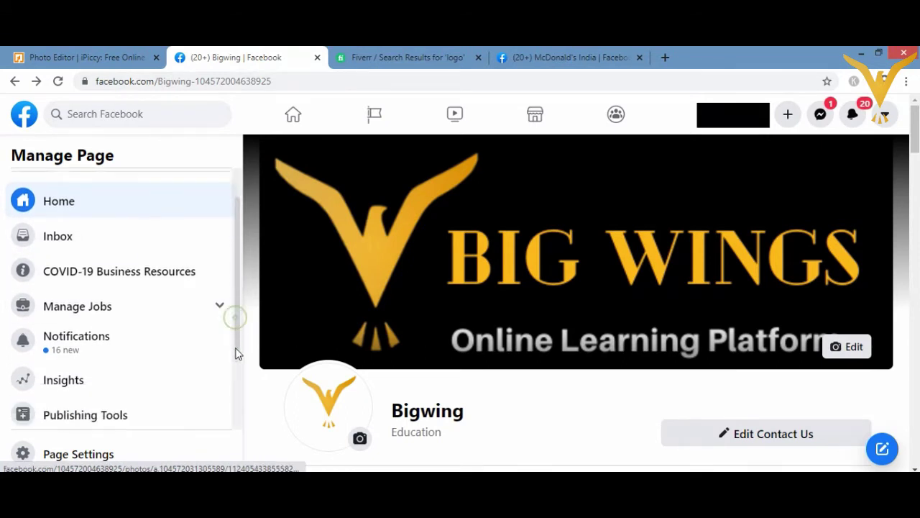
scroll(231, 381, down, 2)
click(230, 411)
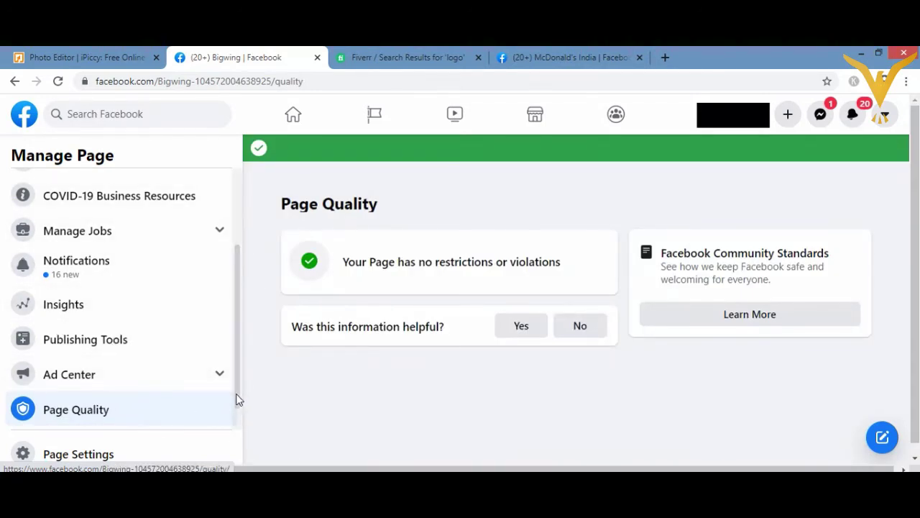
scroll(237, 400, down, 1)
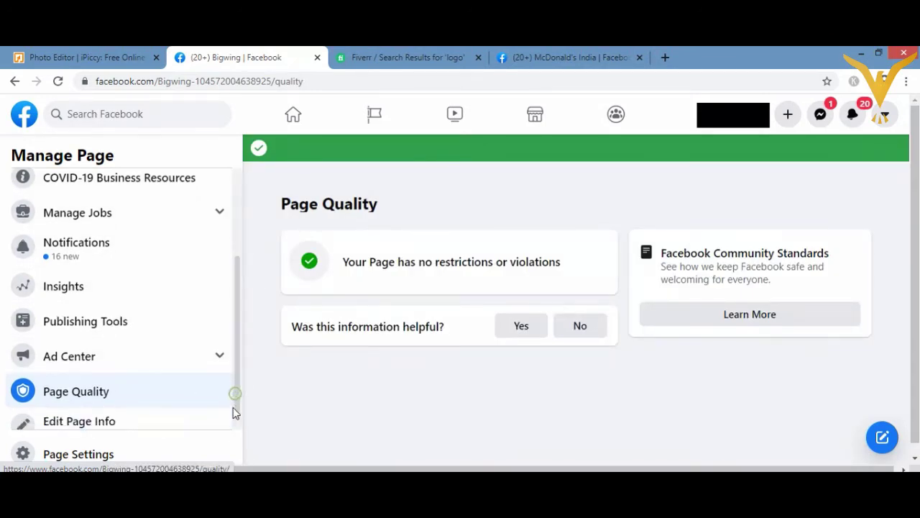
Step: Bring up Bigwing's Edit Page Info form and scroll down to its empty Contact fields
click(98, 416)
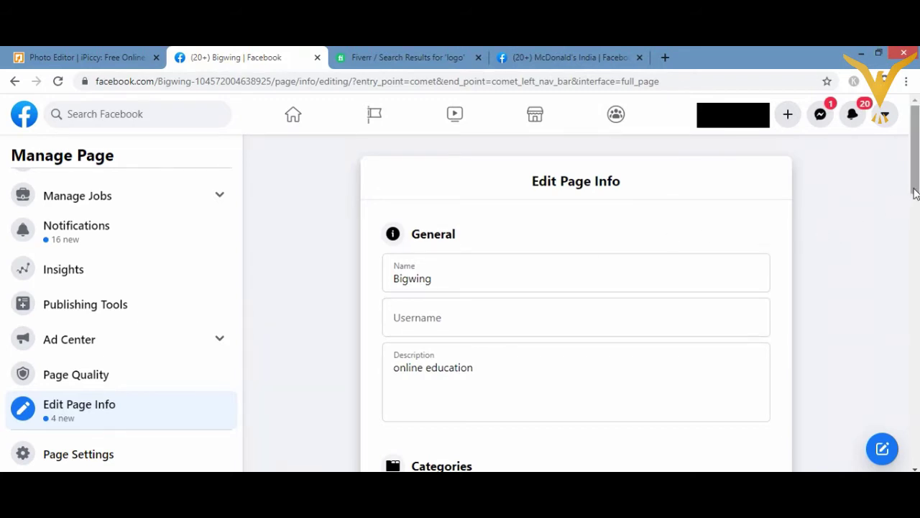
scroll(910, 201, down, 1)
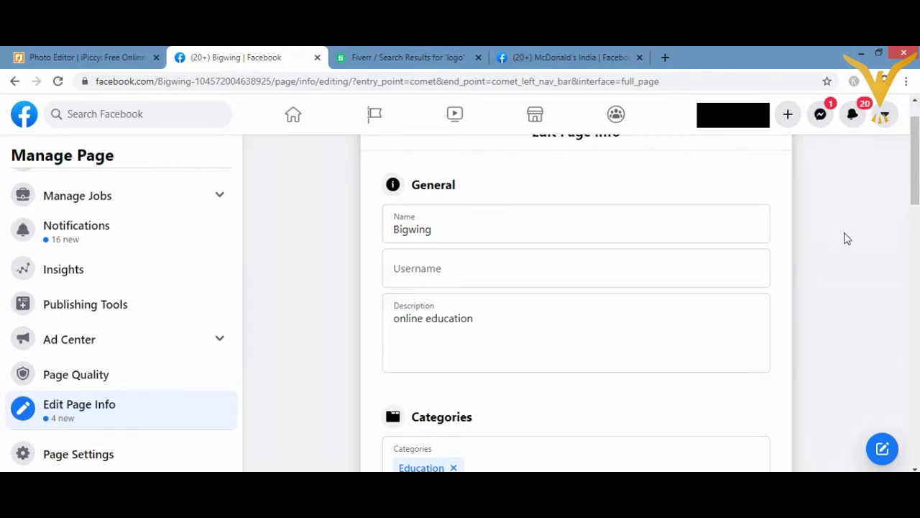
drag(911, 204, 913, 273)
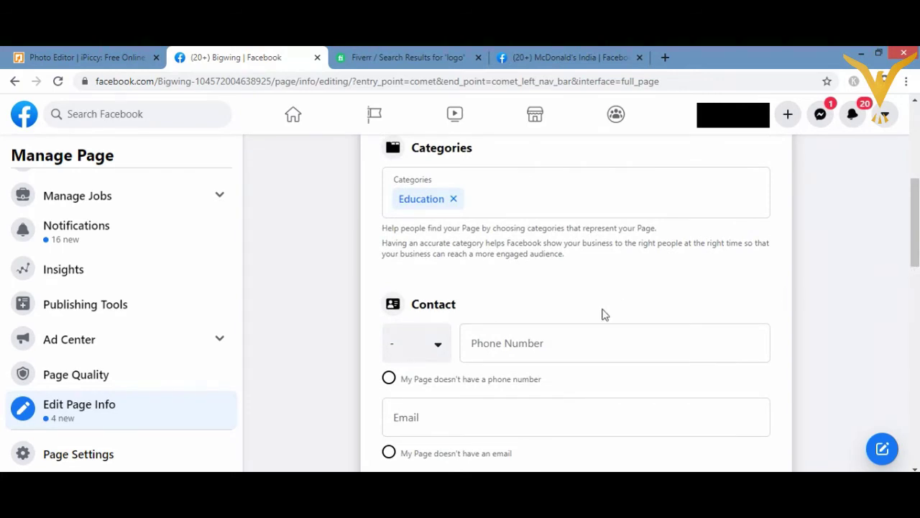
Step: Enter a valid phone number for the Bigwing page in the Phone Number field
click(528, 345)
text(9999999999)
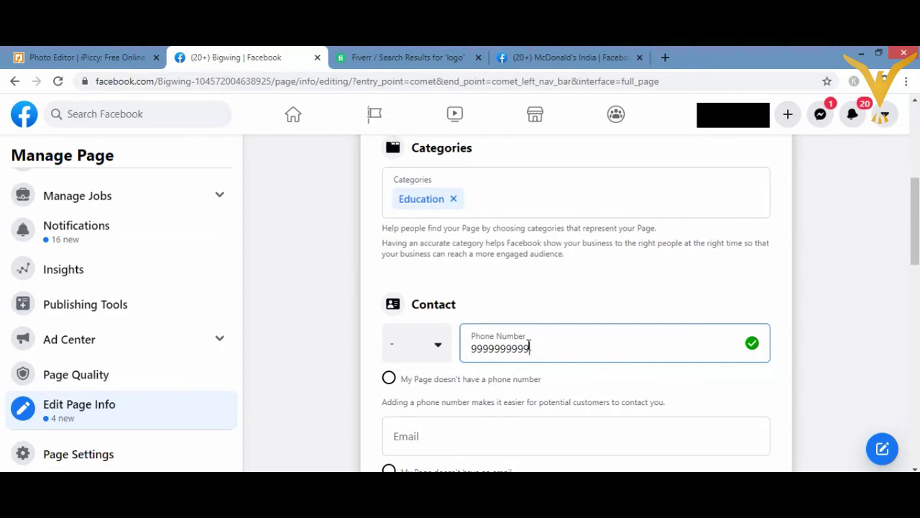
key(BackSpace)
key(BackSpace)
key(BackSpace)
key(BackSpace)
text(9999)
Step: Add the page's contact e-mail address in the Email field until it validates
click(451, 428)
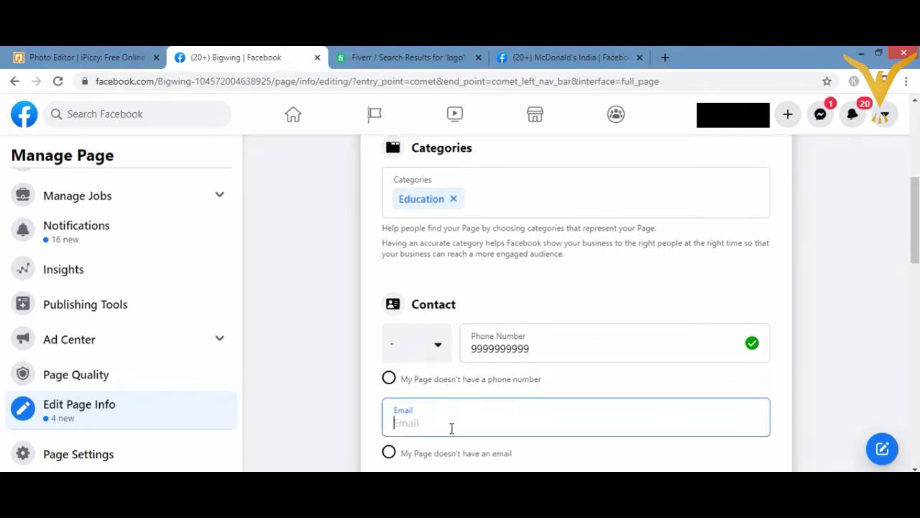
text(xyz)
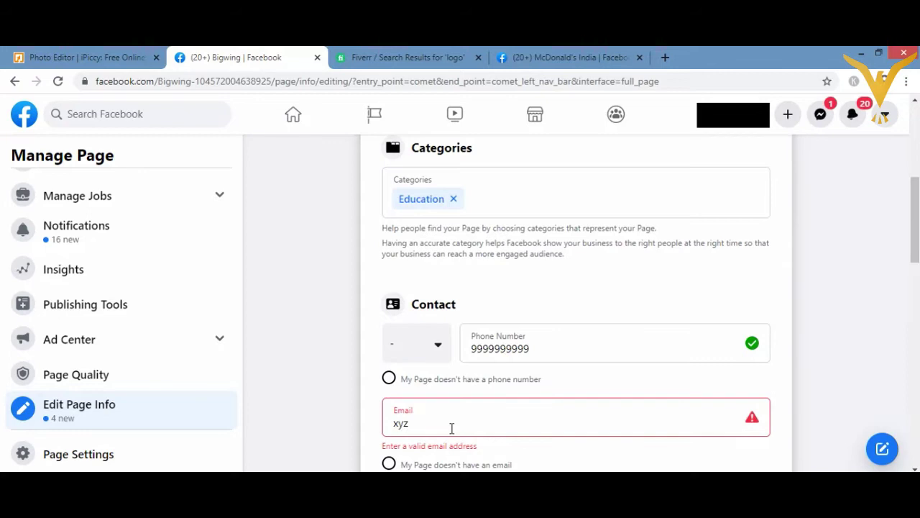
text(@gmail.com)
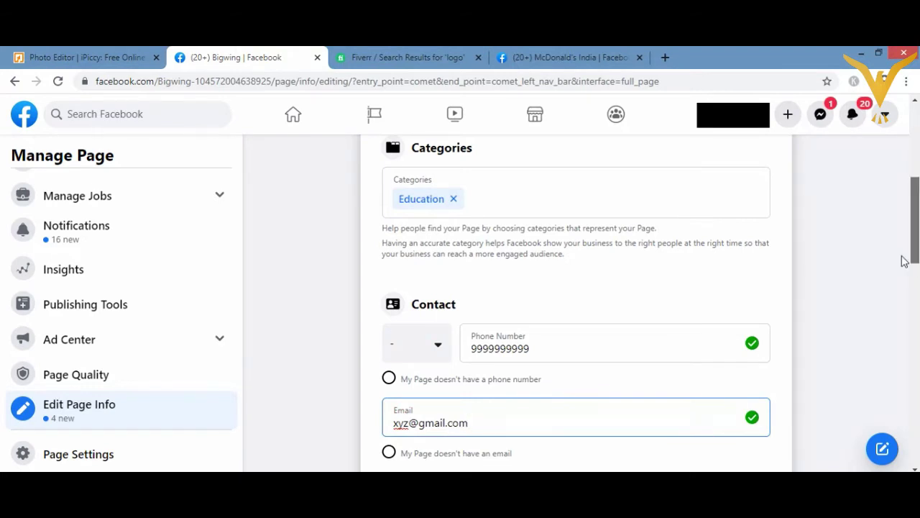
scroll(869, 256, up, 1)
scroll(871, 269, down, 3)
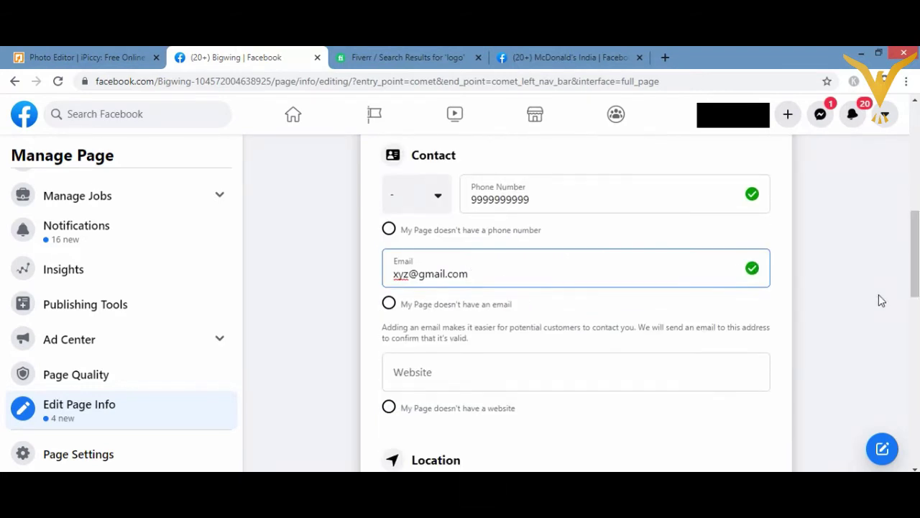
Step: Enter bigwings.com as the website, commit it, and scroll down to the Hours section
click(538, 373)
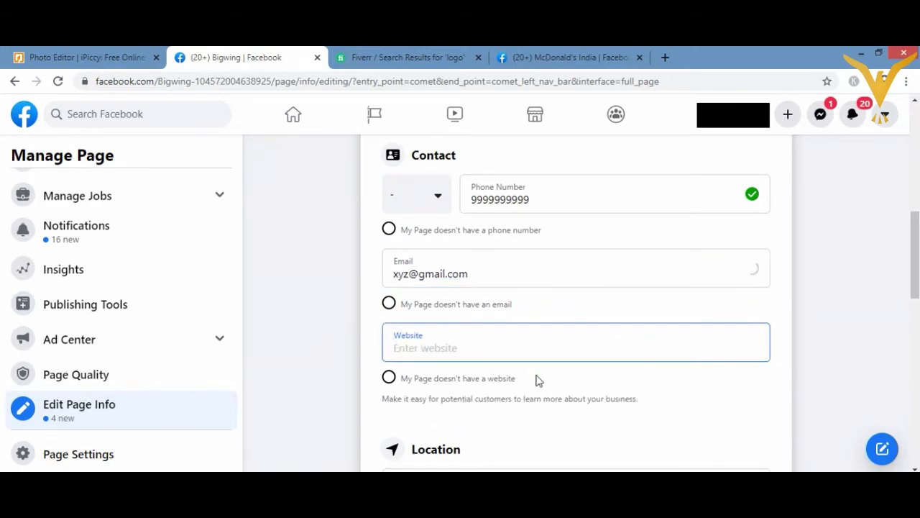
text(b)
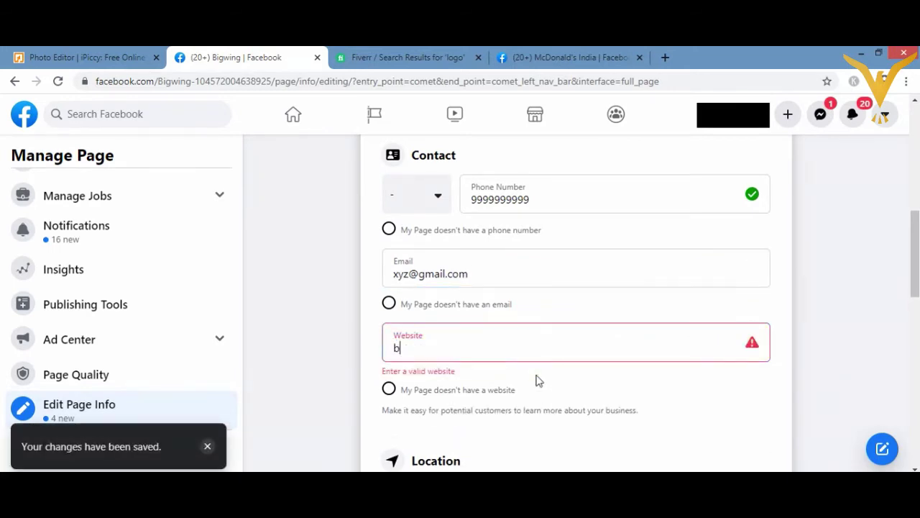
text(igwi)
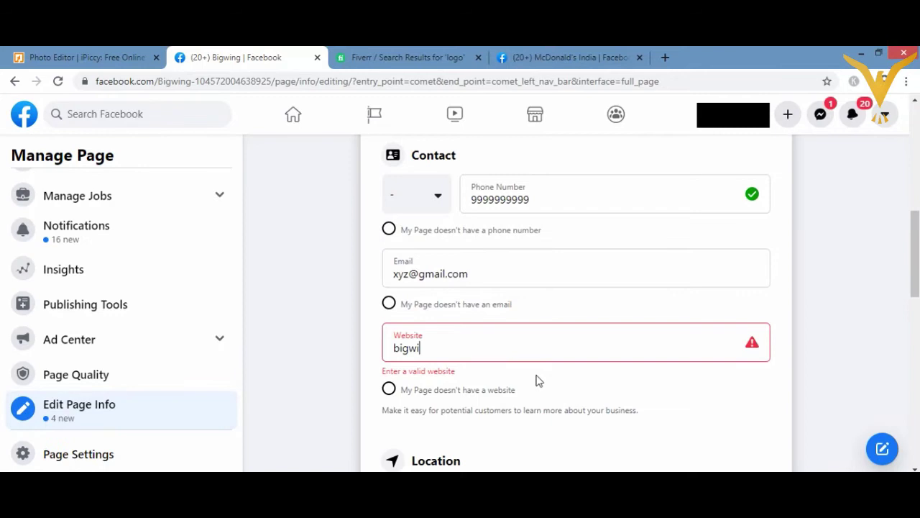
text(ngs.c)
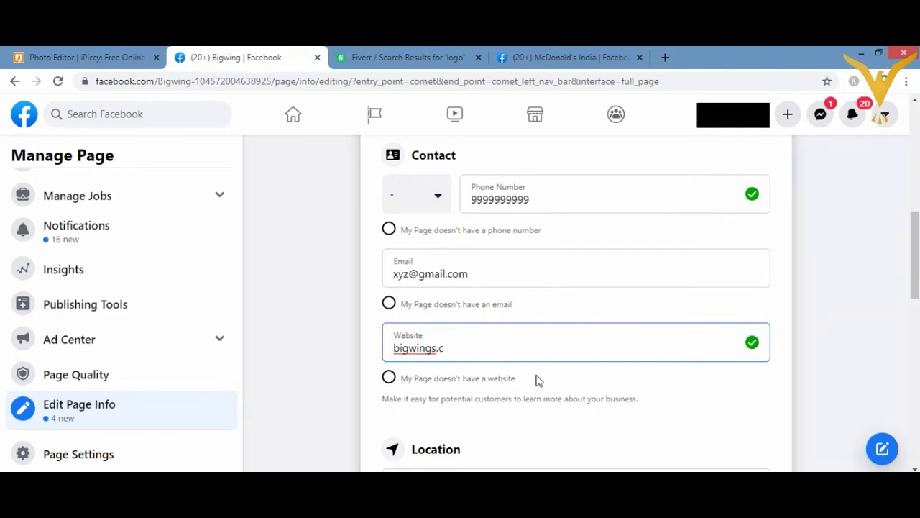
text(om)
triple_click(911, 293)
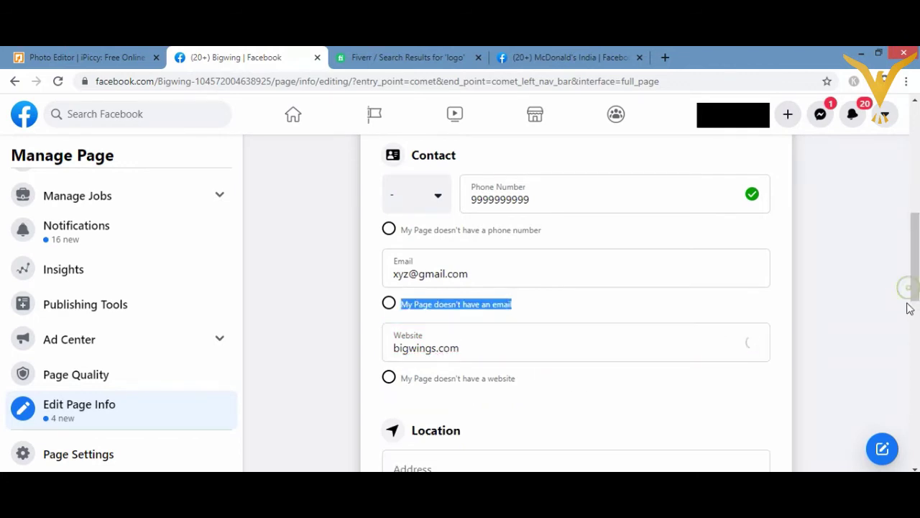
drag(916, 294, 915, 350)
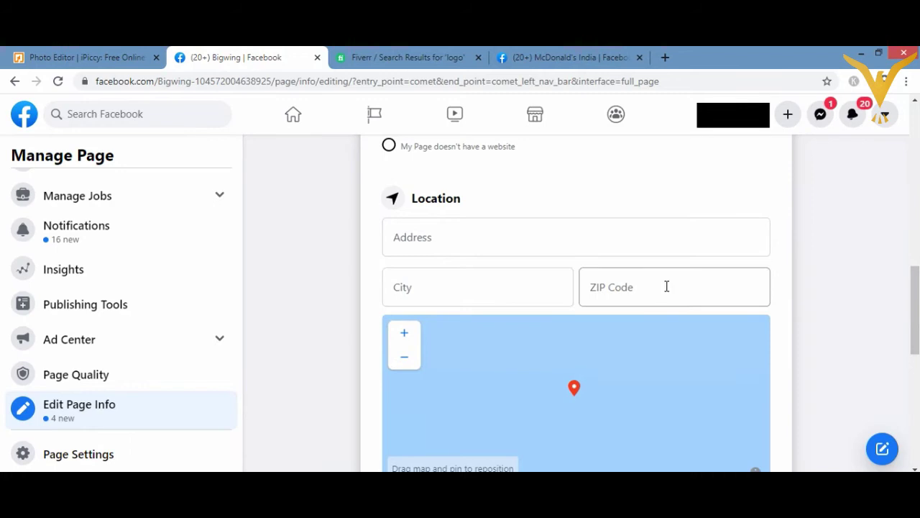
drag(910, 345, 905, 404)
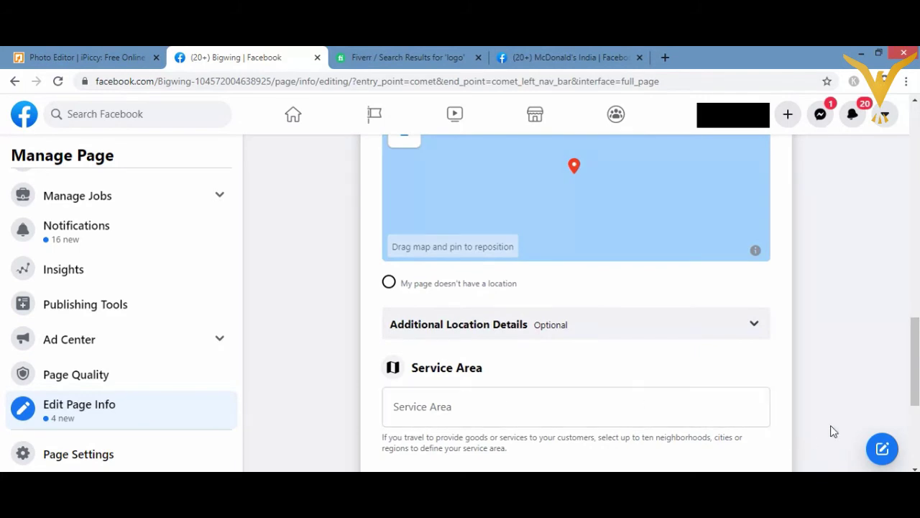
drag(911, 385, 910, 442)
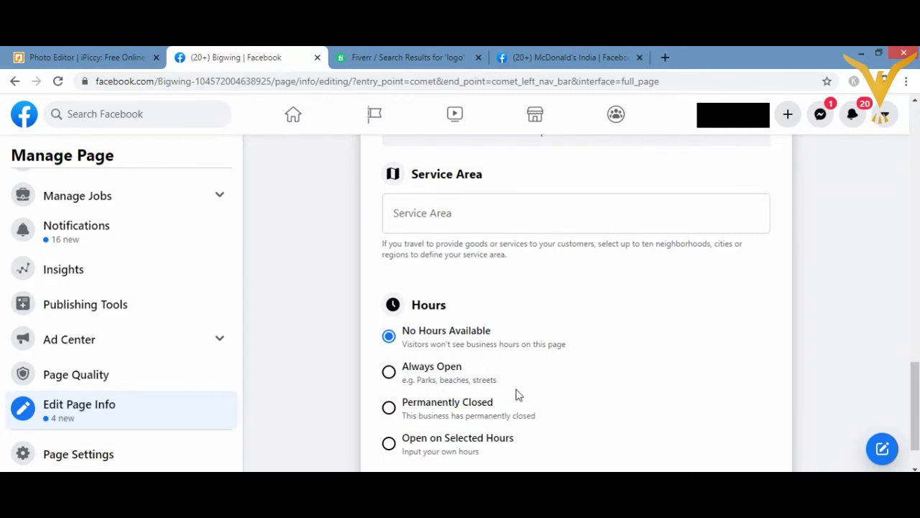
Step: Switch Hours to Open on Selected Hours with Monday–Sunday rows, then check McDonald's India's hours
click(388, 372)
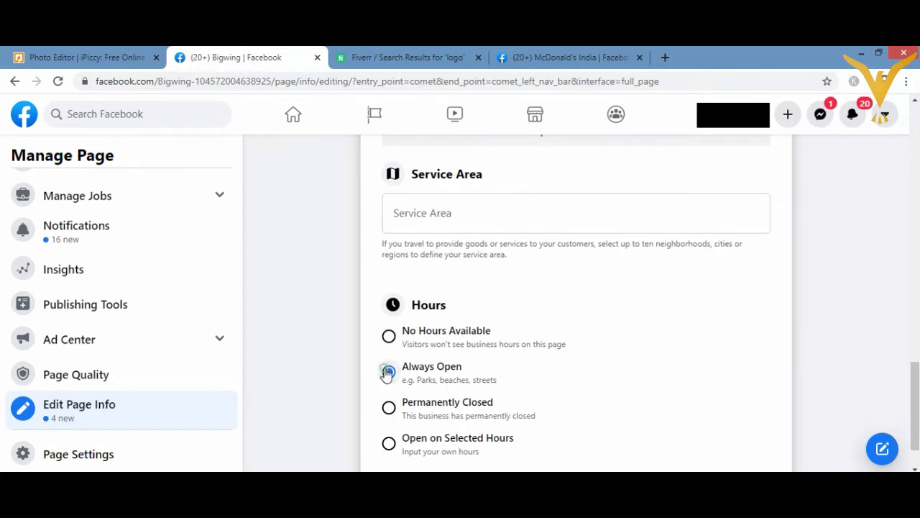
click(390, 445)
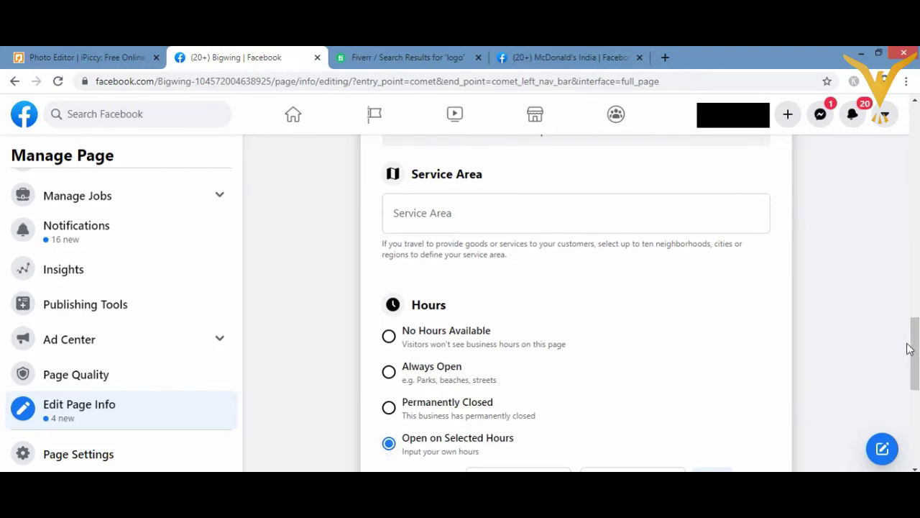
scroll(915, 357, up, 1)
scroll(914, 359, down, 1)
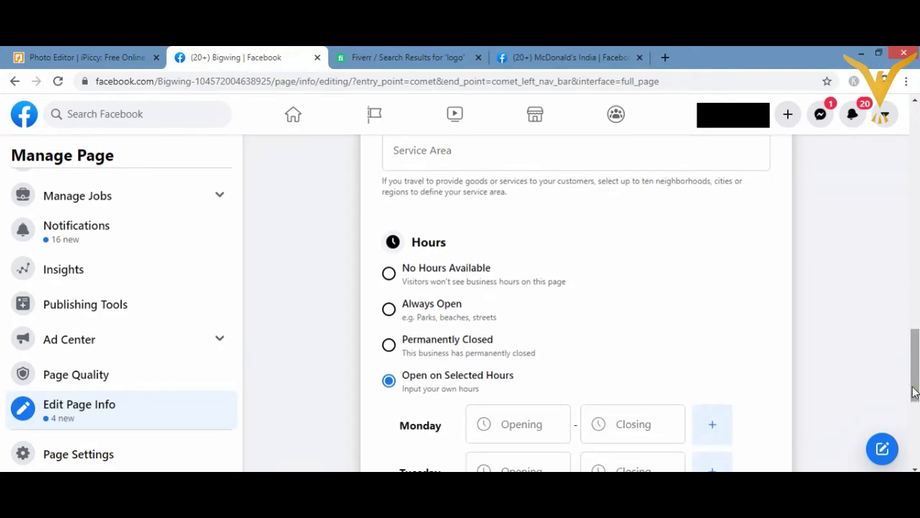
scroll(914, 388, down, 1)
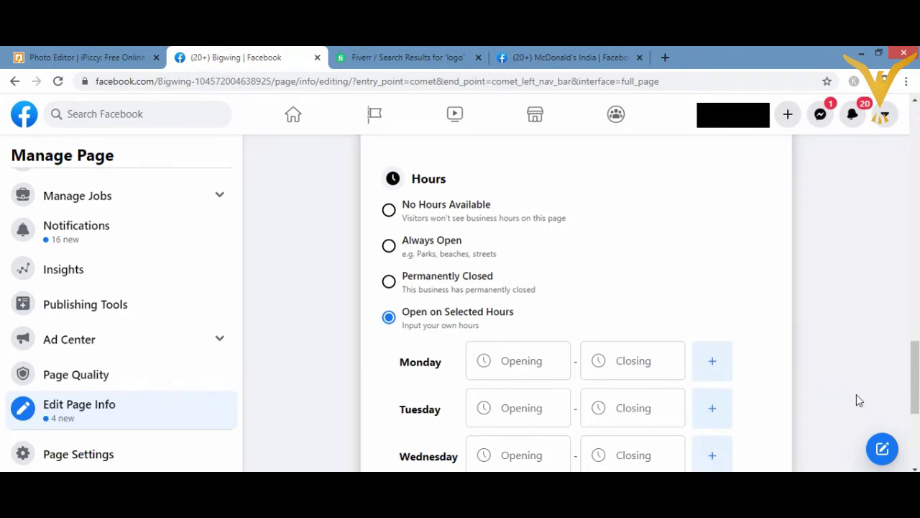
drag(915, 410, 913, 469)
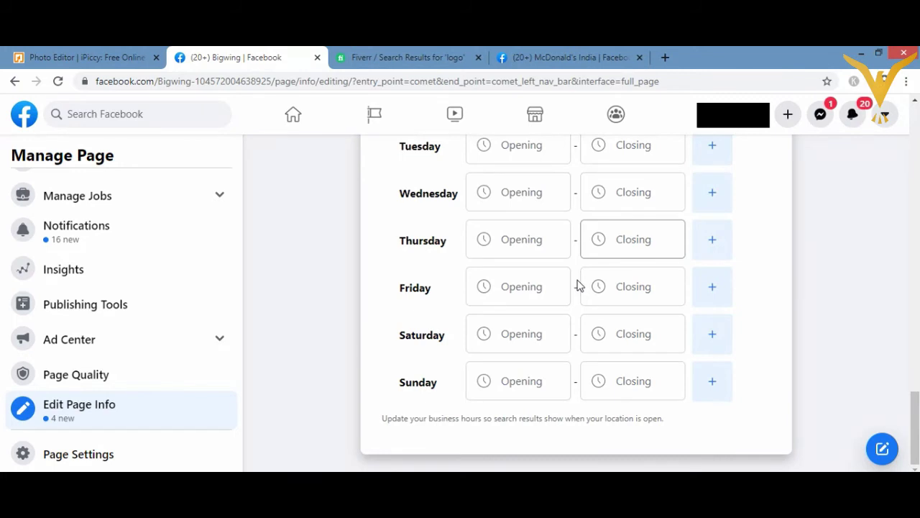
click(564, 58)
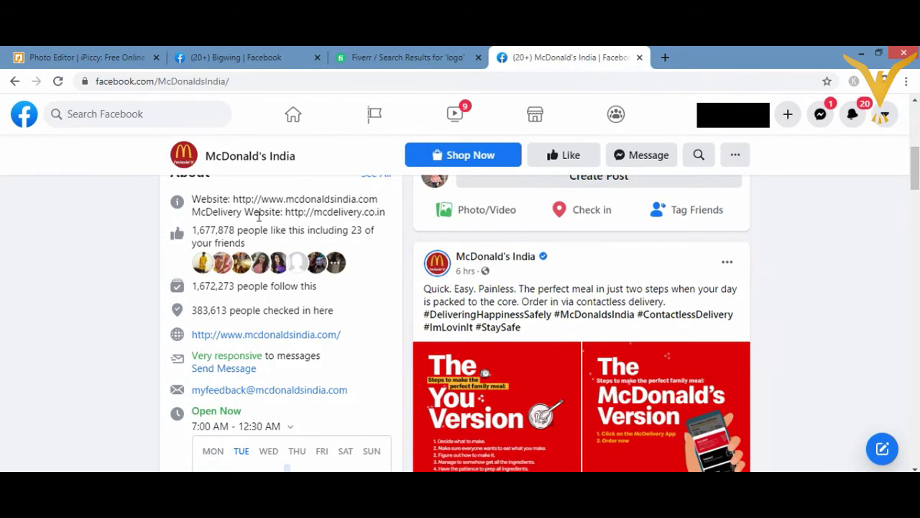
Step: Return to the Bigwing page's business-hours form from McDonald's India
click(230, 58)
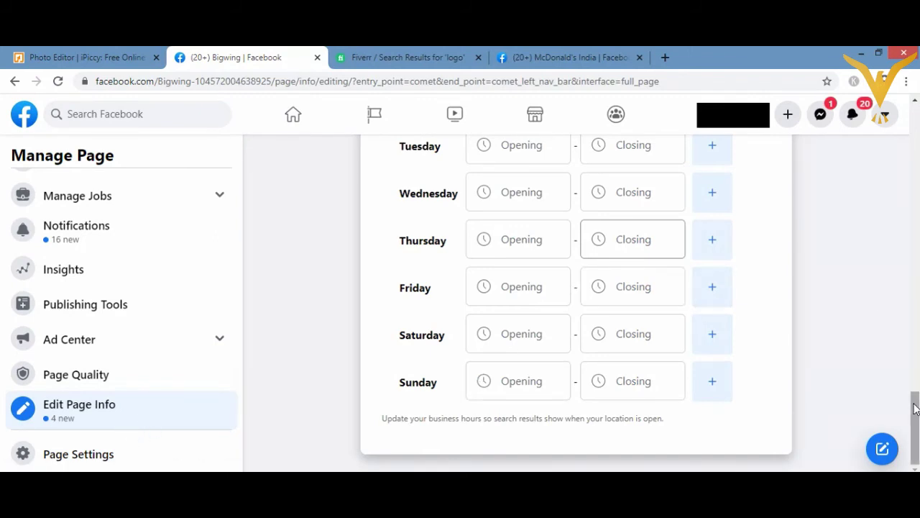
drag(914, 407, 915, 365)
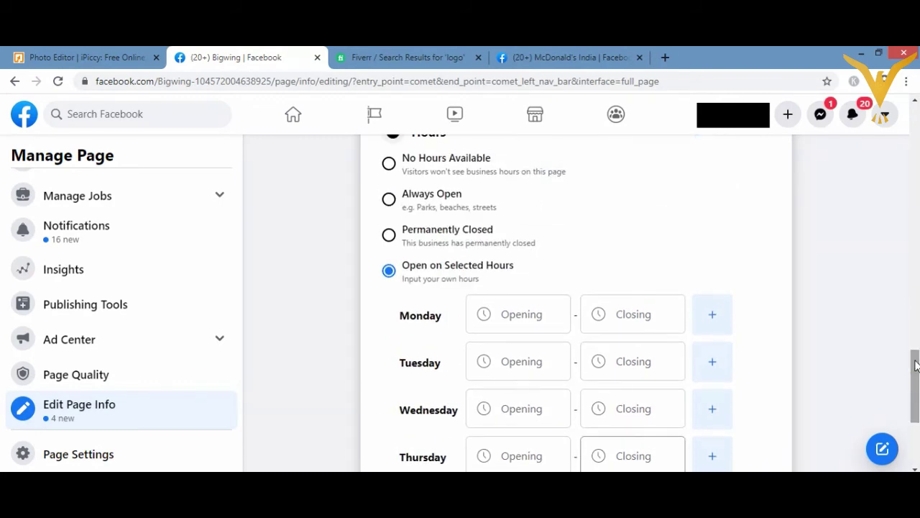
drag(914, 365, 913, 238)
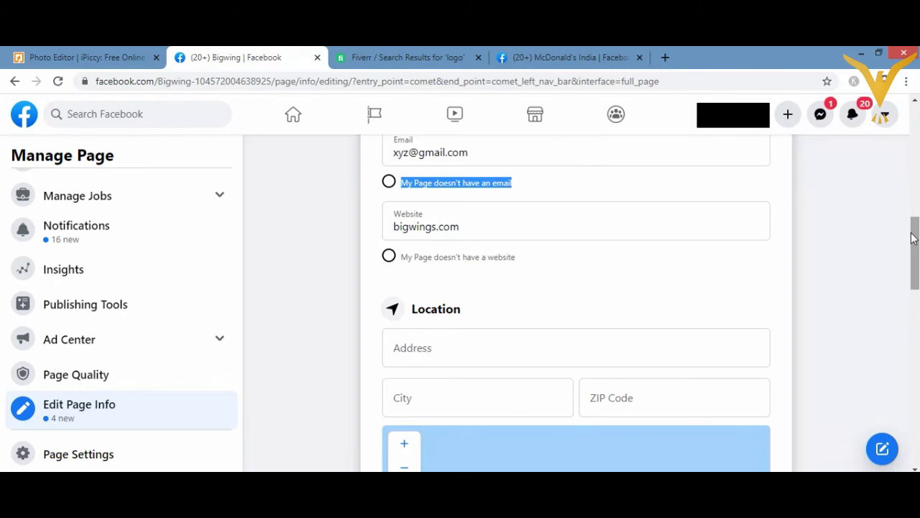
drag(913, 239, 913, 219)
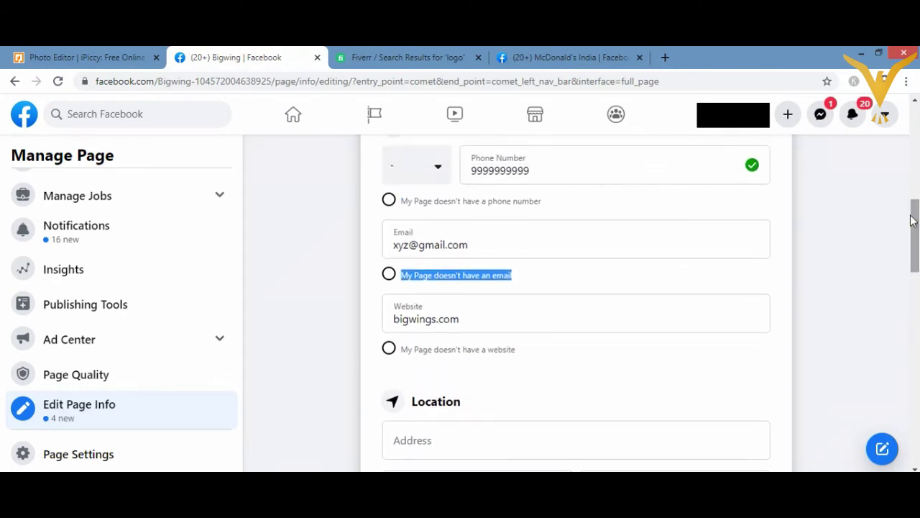